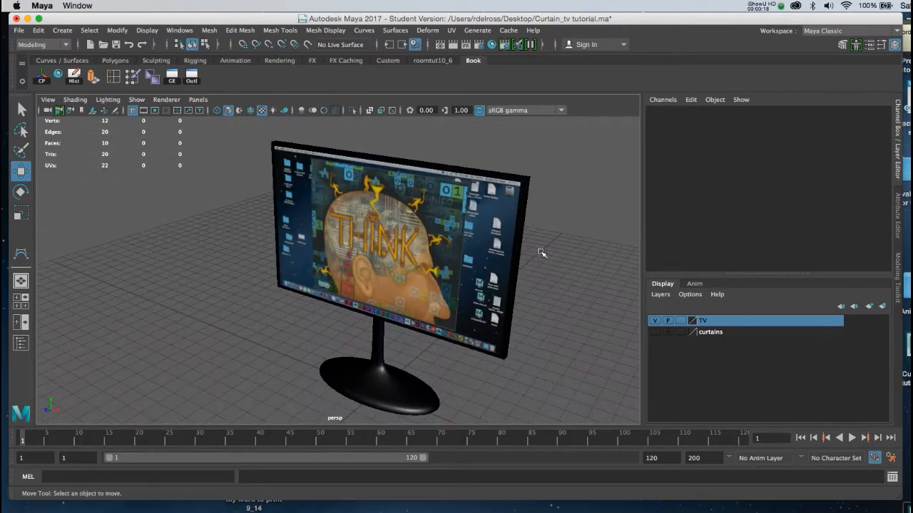
# Hide the TV layer and draw the base of a polygon cube in the front view, about 9.4 by 5.6 units.
pyautogui.click(655, 321)
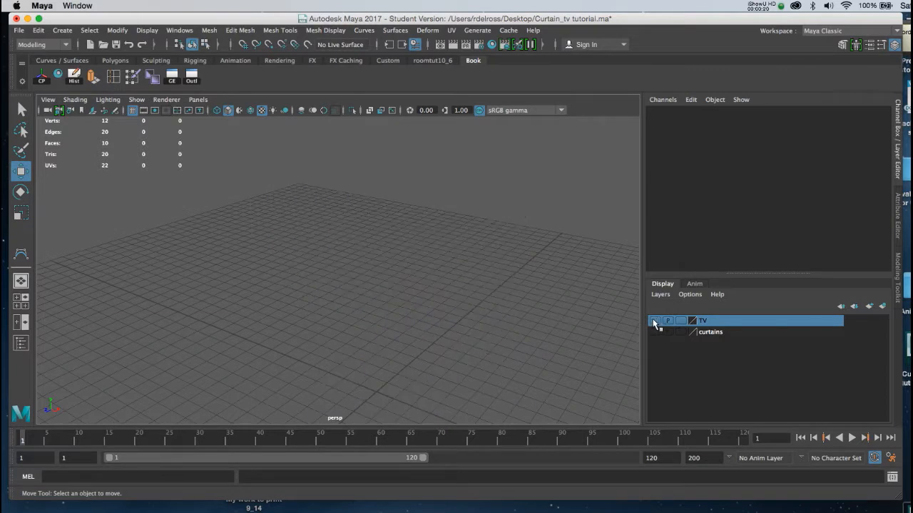
pyautogui.press('space')
pyautogui.press('space')
pyautogui.press('space')
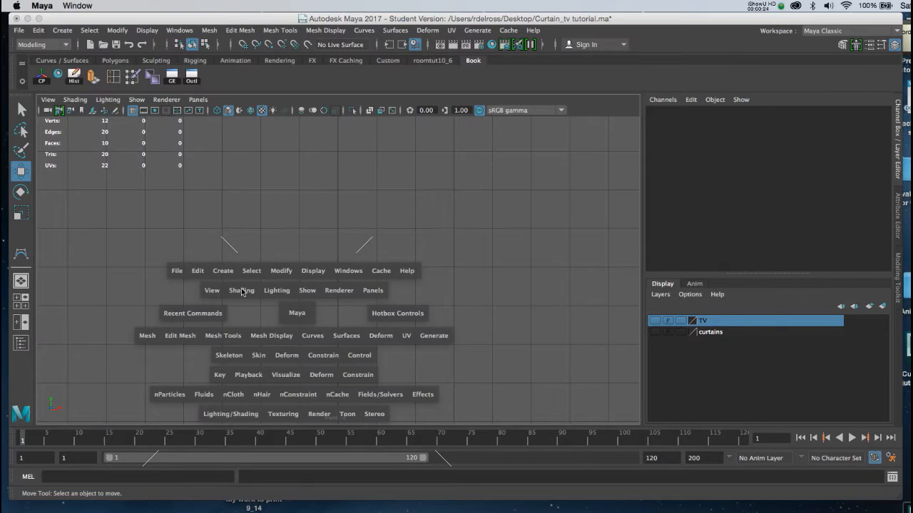
pyautogui.click(221, 276)
pyautogui.moveTo(265, 315)
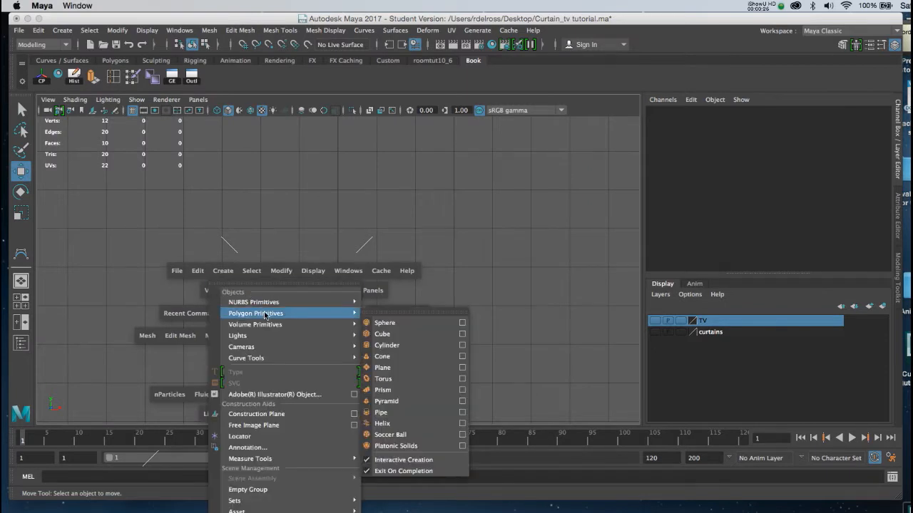
pyautogui.click(380, 334)
pyautogui.moveTo(179, 147); pyautogui.dragTo(542, 359)
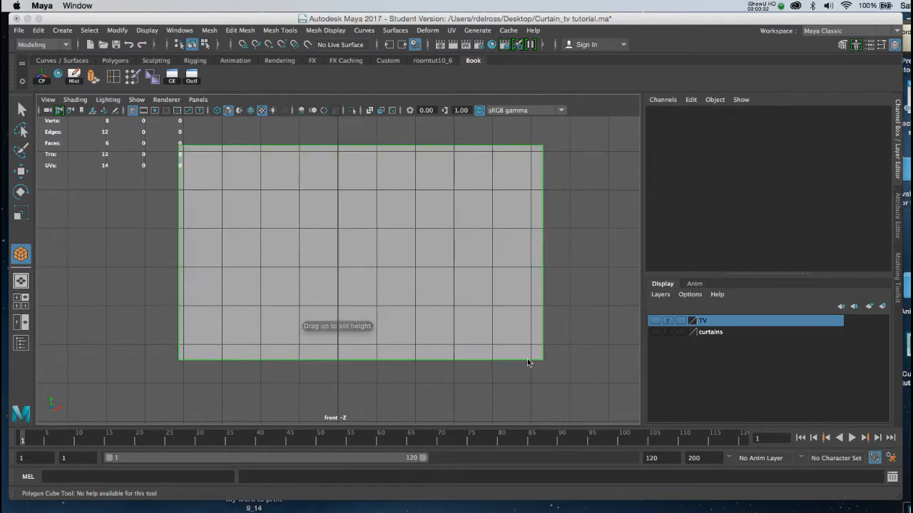
# In the perspective view, give the polygon cube a thickness of about 0.18 units to form a thin upright slab.
pyautogui.press('space')
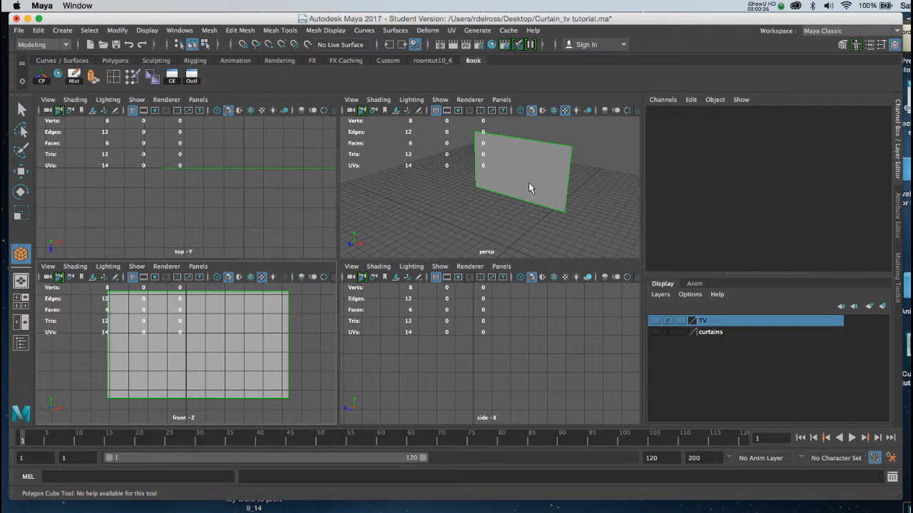
pyautogui.click(529, 183)
pyautogui.press('space')
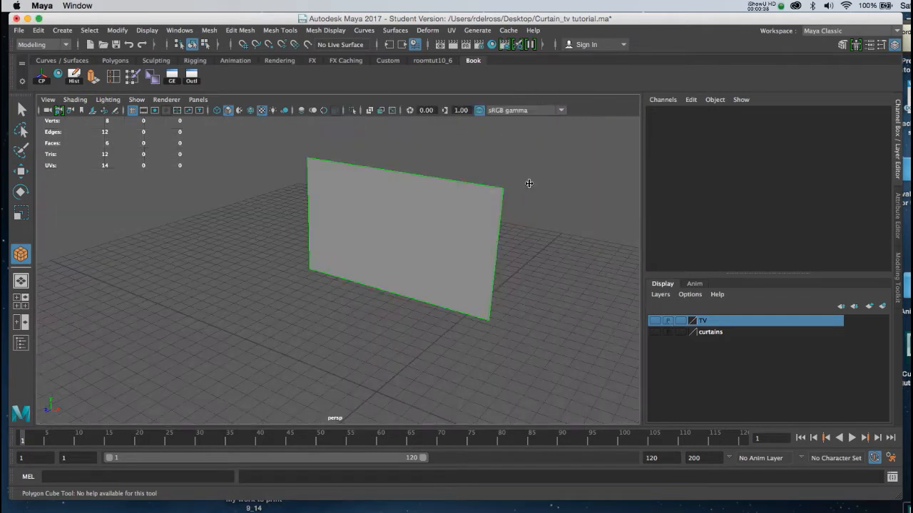
pyautogui.keyDown('alt'); pyautogui.moveTo(480, 226); pyautogui.dragTo(388, 248); pyautogui.keyUp('alt')
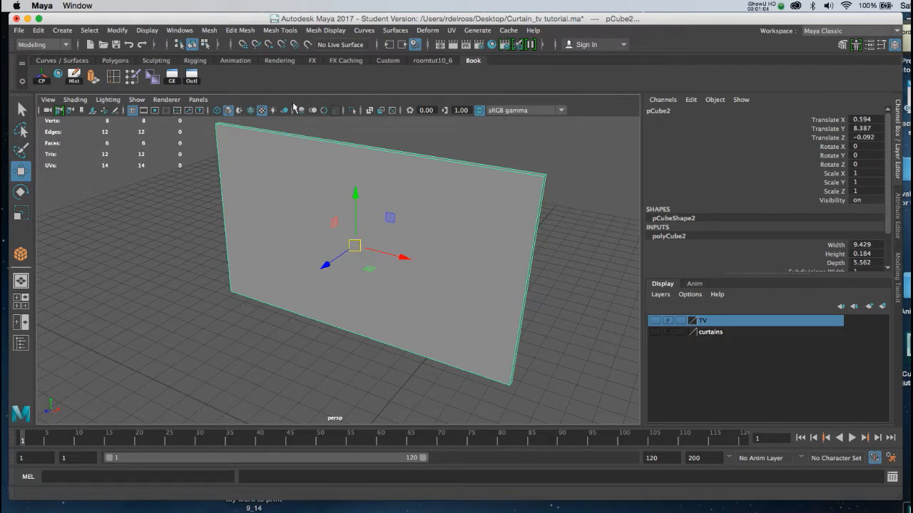
# Add the Extrude command to the Book shelf.
pyautogui.click(240, 30)
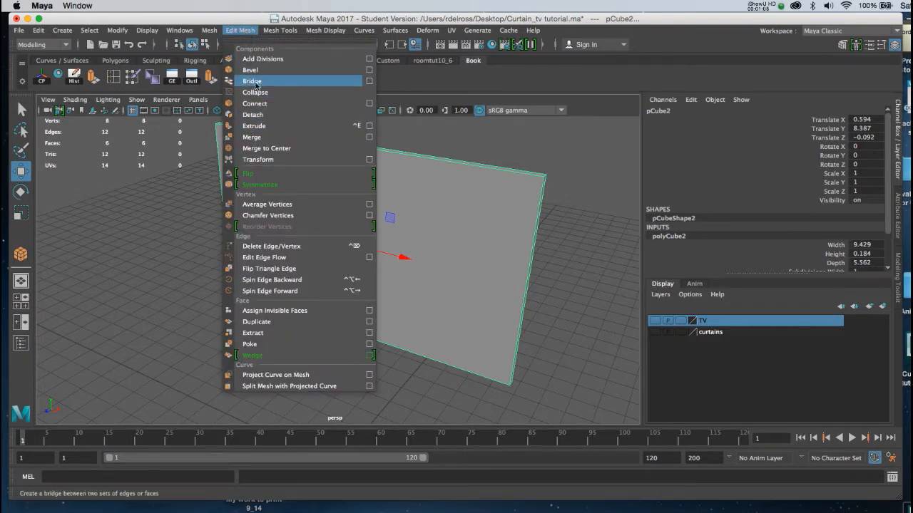
pyautogui.click(397, 81)
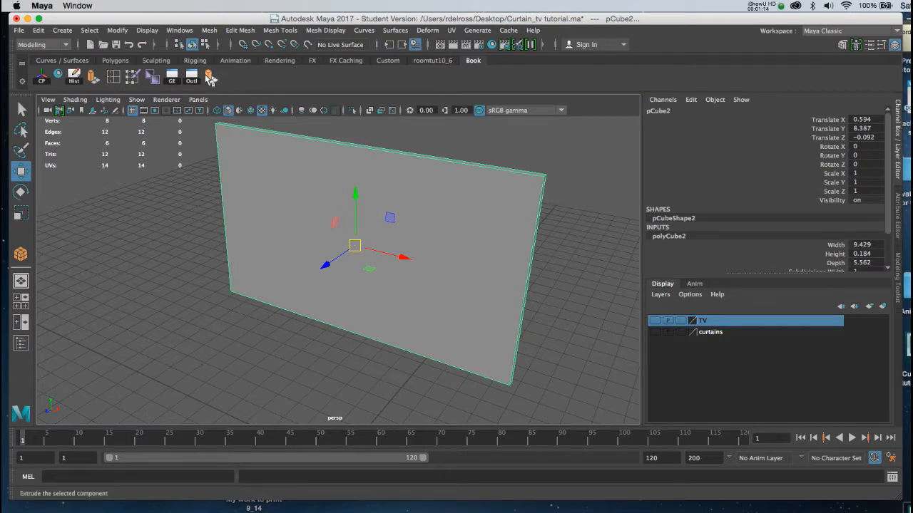
# Assign a new Blinn material named tv to the slab and set its color to black.
pyautogui.keyDown('alt'); pyautogui.moveTo(291, 183); pyautogui.dragTo(329, 208); pyautogui.keyUp('alt')
pyautogui.keyDown('alt'); pyautogui.moveTo(331, 209); pyautogui.dragTo(331, 187, button='middle'); pyautogui.keyUp('alt')
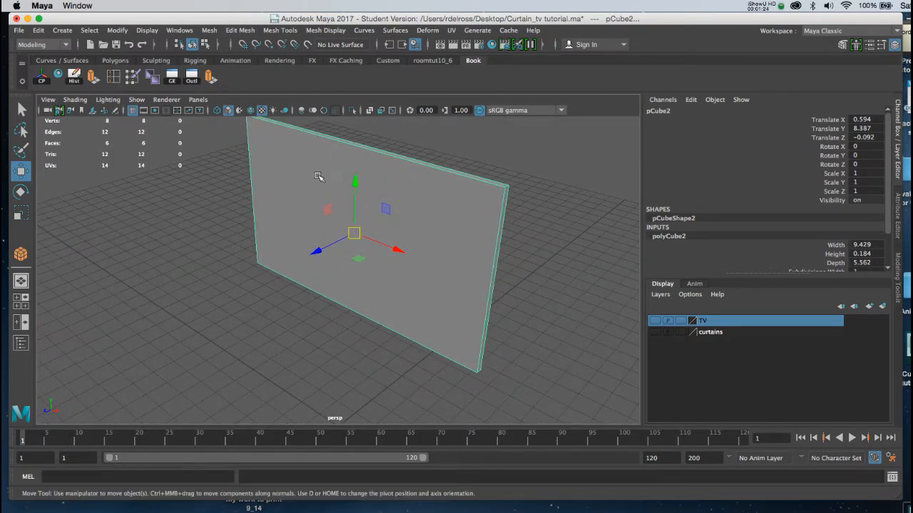
pyautogui.moveTo(315, 176); pyautogui.dragTo(323, 447, button='right')
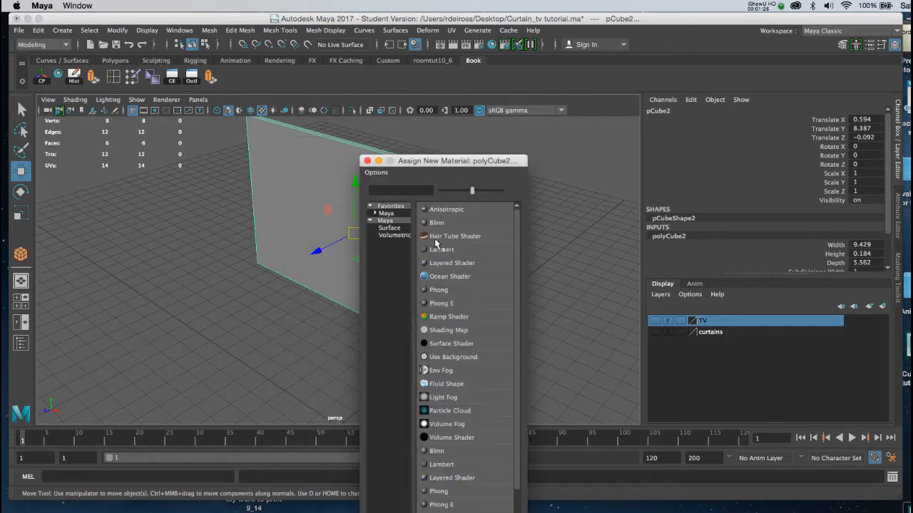
pyautogui.click(437, 224)
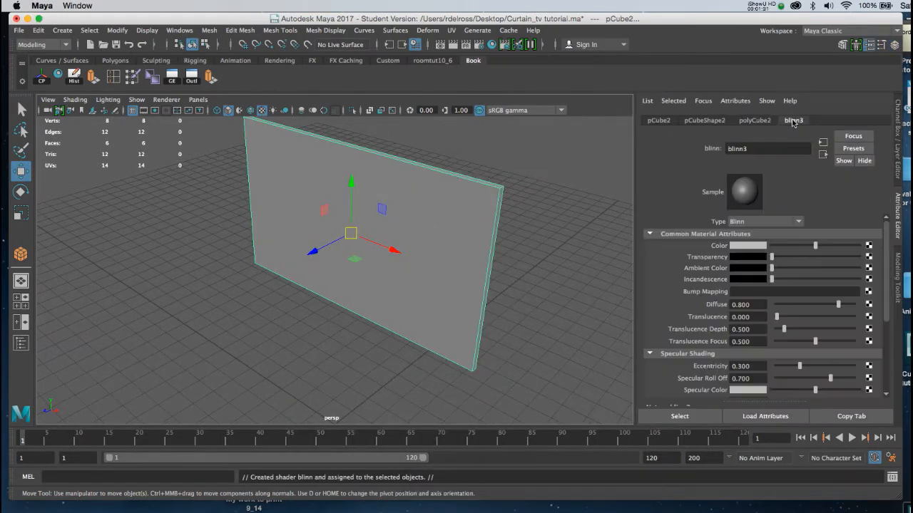
pyautogui.doubleClick(756, 149)
pyautogui.write('tv')
pyautogui.press('Return')
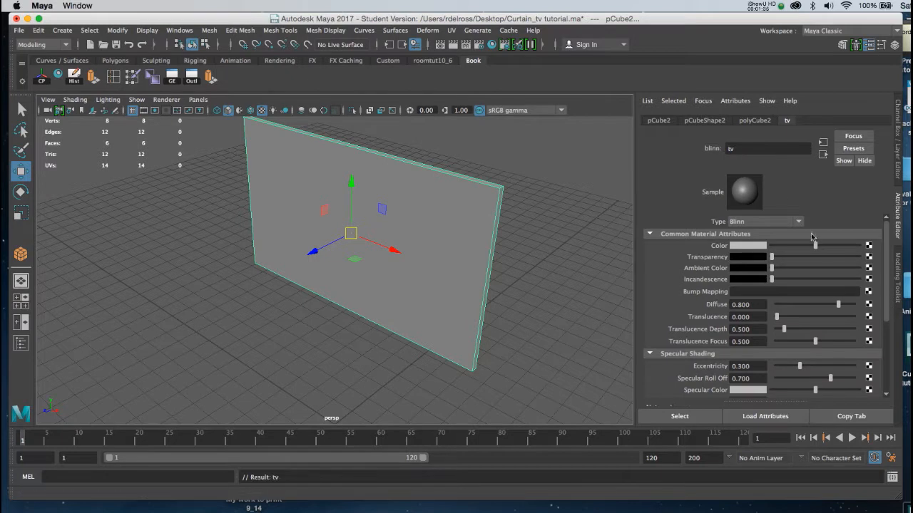
pyautogui.moveTo(815, 247); pyautogui.dragTo(763, 254)
# Select the large front face of the slab and extrude it in place, without any thickness or offset.
pyautogui.keyDown('alt'); pyautogui.moveTo(465, 267); pyautogui.dragTo(499, 261); pyautogui.keyUp('alt')
pyautogui.keyDown('alt'); pyautogui.moveTo(499, 261); pyautogui.dragTo(511, 274, button='middle'); pyautogui.keyUp('alt')
pyautogui.keyDown('alt'); pyautogui.moveTo(472, 271); pyautogui.dragTo(499, 281, button='right'); pyautogui.keyUp('alt')
pyautogui.keyDown('alt'); pyautogui.moveTo(501, 273); pyautogui.dragTo(494, 273); pyautogui.keyUp('alt')
pyautogui.keyDown('alt'); pyautogui.moveTo(495, 273); pyautogui.dragTo(469, 259, button='right'); pyautogui.keyUp('alt')
pyautogui.moveTo(462, 249)
pyautogui.keyDown('alt'); pyautogui.mouseDown()
pyautogui.moveTo(466, 238)
pyautogui.moveTo(368, 247)
pyautogui.moveTo(459, 238)
pyautogui.mouseUp(); pyautogui.keyUp('alt')
pyautogui.rightClick(436, 215)
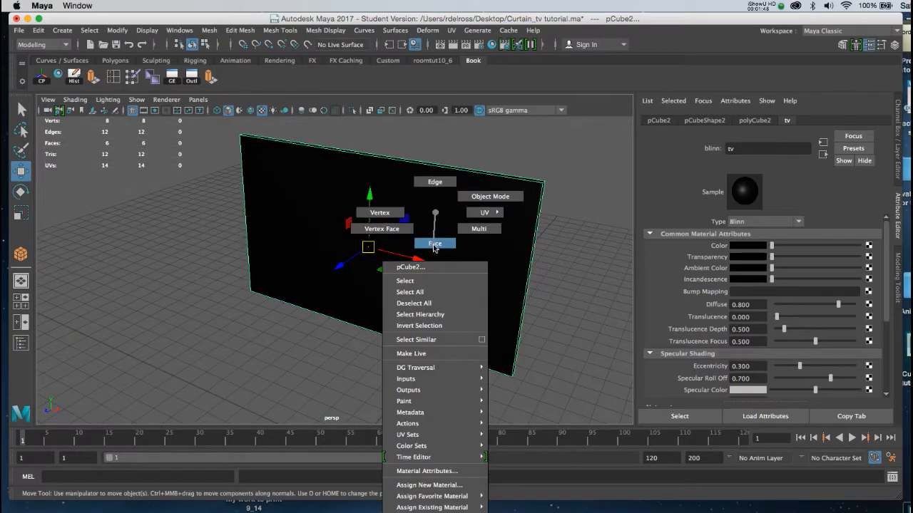
pyautogui.click(434, 244)
pyautogui.click(433, 232)
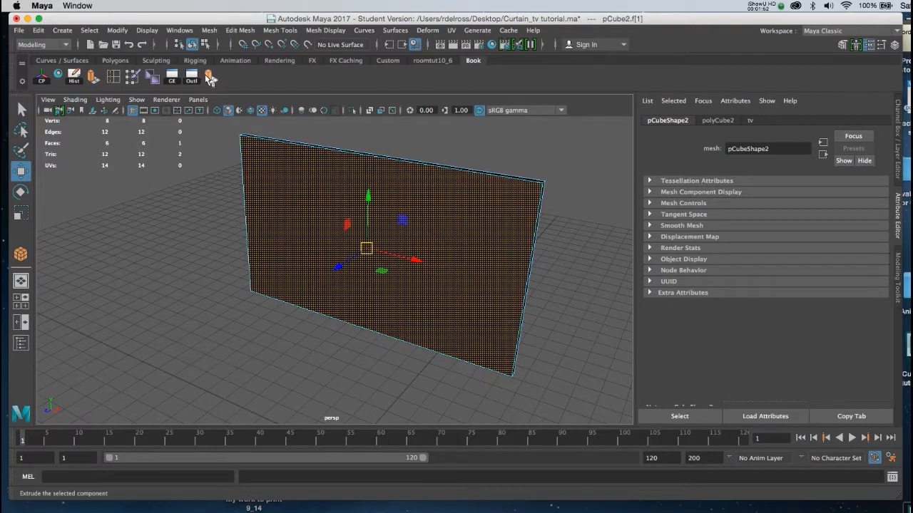
pyautogui.click(211, 77)
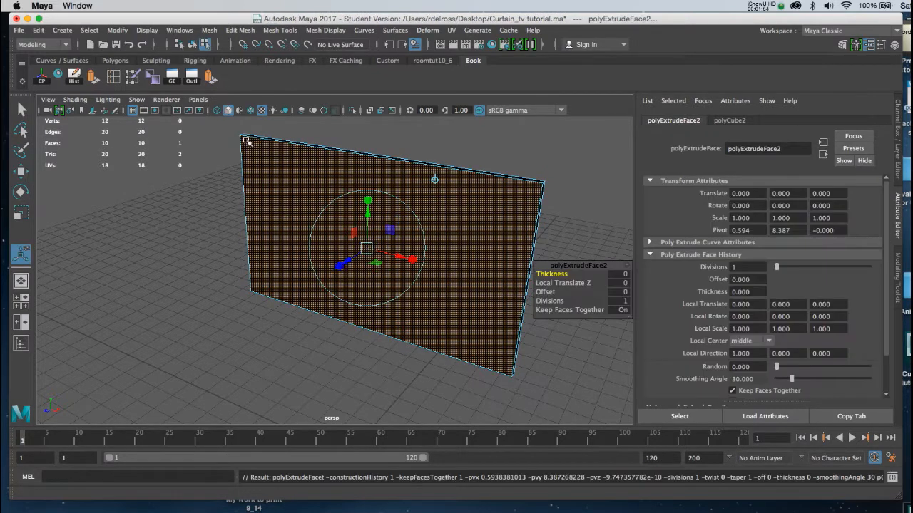
# Enlarge the manipulator and scale the extruded front face uniformly inward to 0.95 to form a border.
pyautogui.scroll(3, 350, 227)
pyautogui.moveTo(350, 227)
pyautogui.keyDown('alt'); pyautogui.mouseDown()
pyautogui.moveTo(335, 232)
pyautogui.moveTo(349, 228)
pyautogui.mouseUp(); pyautogui.keyUp('alt')
pyautogui.keyDown('alt'); pyautogui.moveTo(339, 212); pyautogui.dragTo(338, 232, button='right'); pyautogui.keyUp('alt')
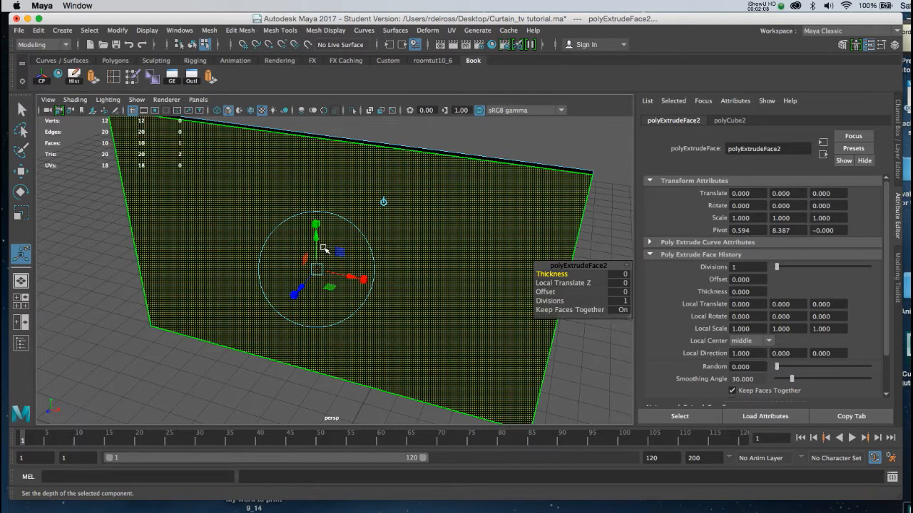
pyautogui.press('=')
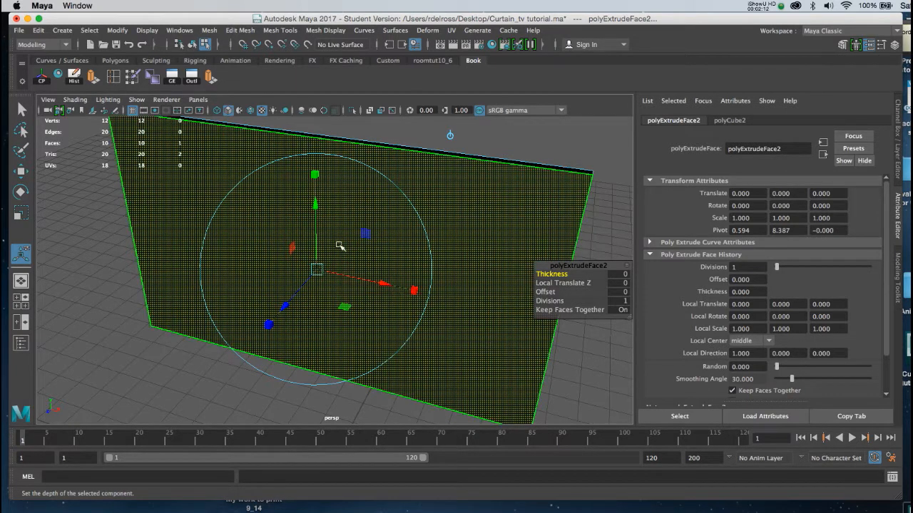
pyautogui.keyDown('alt'); pyautogui.moveTo(350, 154); pyautogui.dragTo(367, 253); pyautogui.keyUp('alt')
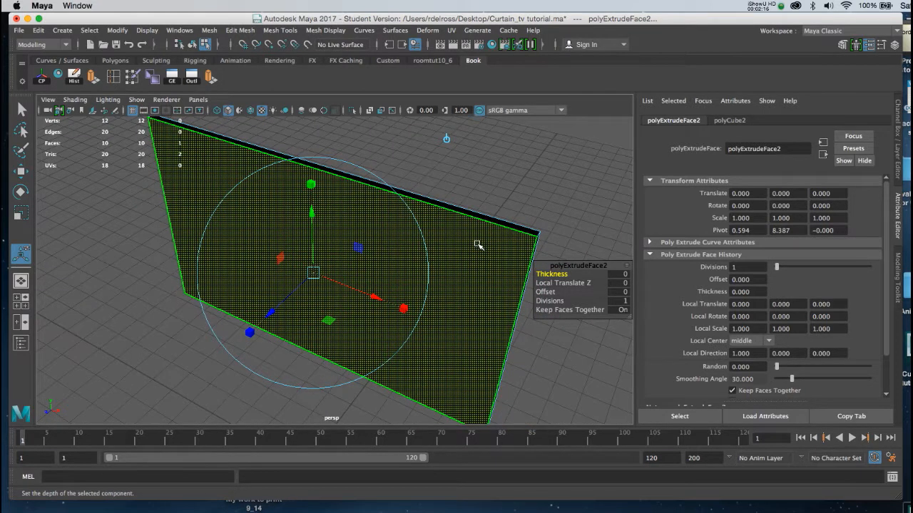
pyautogui.click(311, 185)
pyautogui.click(313, 273)
pyautogui.moveTo(313, 272)
pyautogui.keyDown('alt'); pyautogui.mouseDown()
pyautogui.moveTo(326, 270)
pyautogui.moveTo(319, 272)
pyautogui.mouseUp(); pyautogui.keyUp('alt')
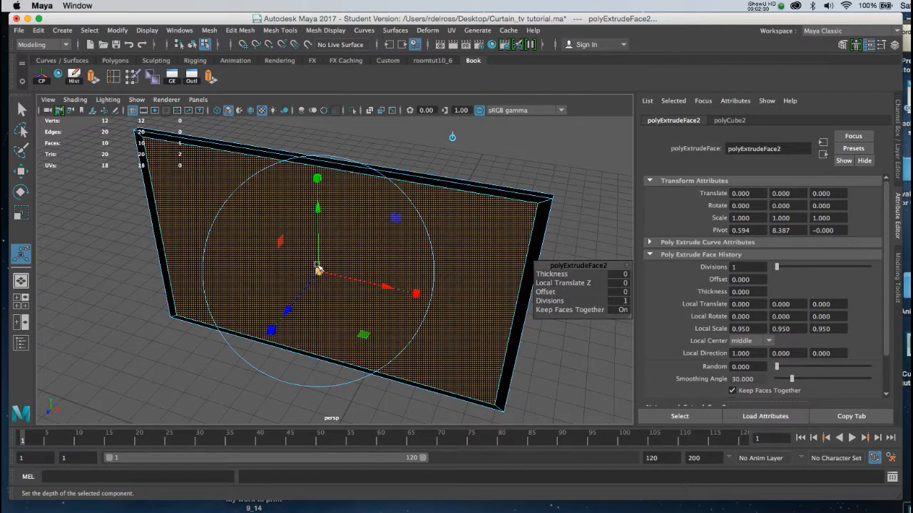
# In the front view, adjust the inset face's local scale to about 0.964 in X, 0.938 in Y and 0.900 in Z.
pyautogui.press('space')
pyautogui.press('space')
pyautogui.keyDown('alt'); pyautogui.moveTo(292, 310); pyautogui.dragTo(367, 298, button='right'); pyautogui.keyUp('alt')
pyautogui.keyDown('alt'); pyautogui.moveTo(366, 297); pyautogui.dragTo(361, 320, button='middle'); pyautogui.keyUp('alt')
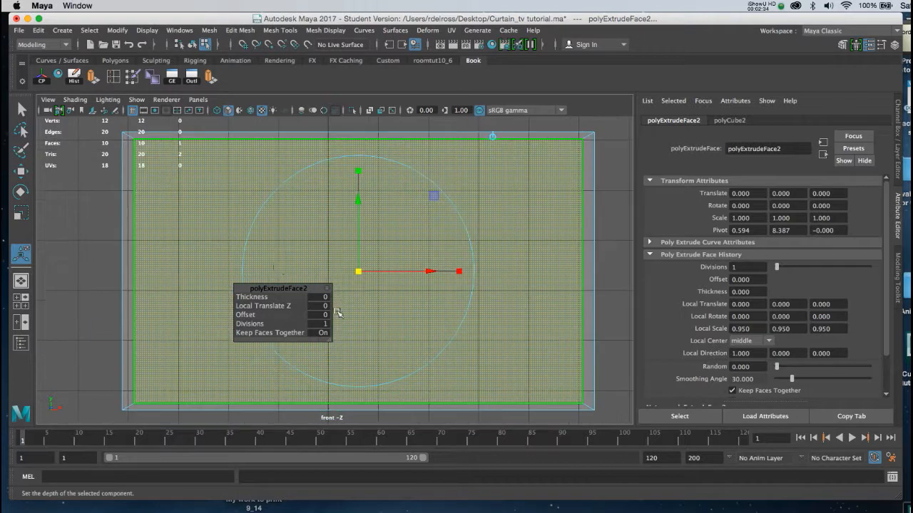
pyautogui.moveTo(359, 273); pyautogui.dragTo(358, 271)
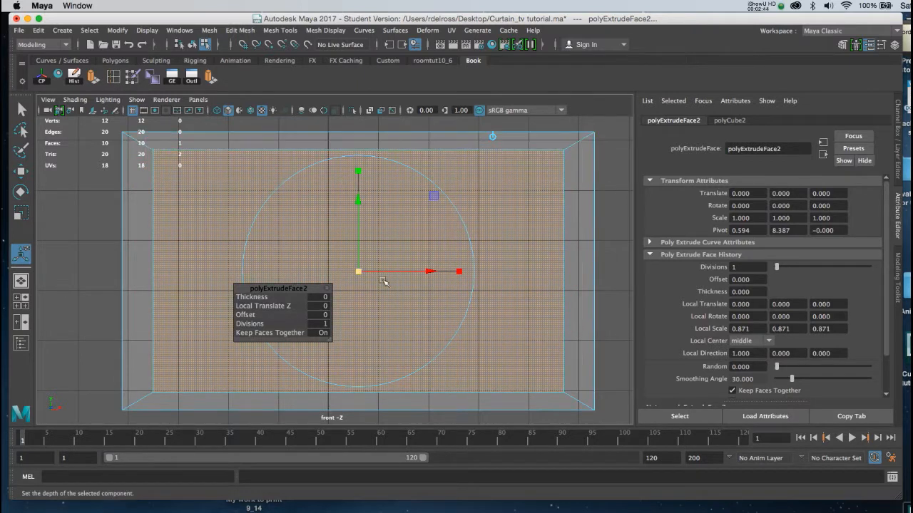
pyautogui.moveTo(455, 272); pyautogui.dragTo(469, 275)
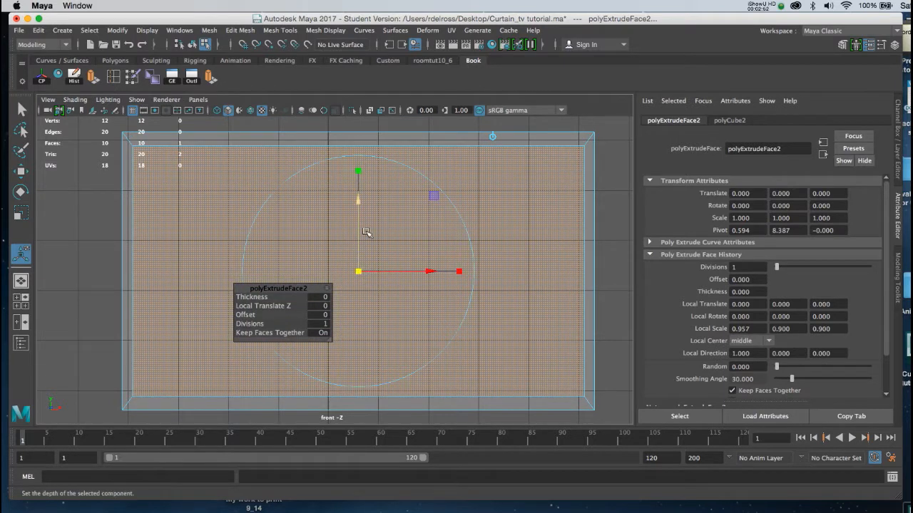
pyautogui.moveTo(358, 172); pyautogui.dragTo(357, 169)
pyautogui.moveTo(457, 271); pyautogui.dragTo(461, 270)
# In the perspective view, assign a new Blinn material named screen1 to the inset front face.
pyautogui.press('space')
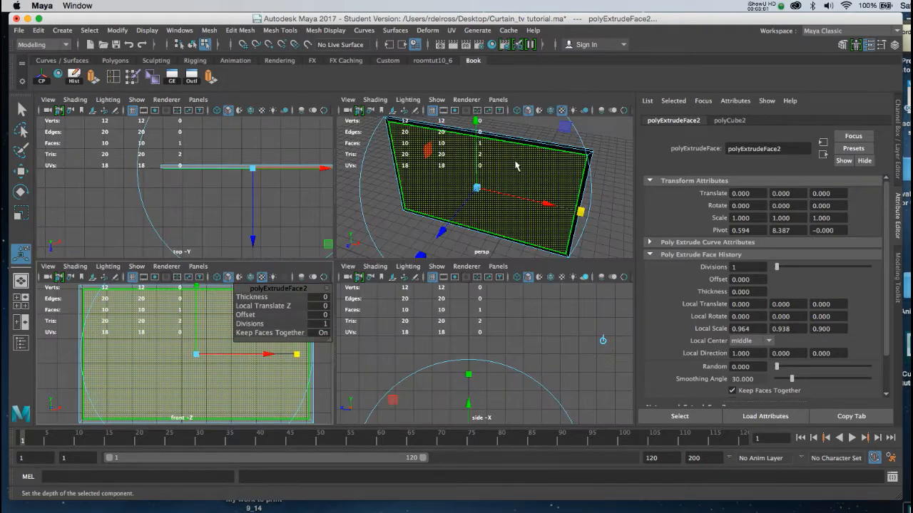
pyautogui.press('space')
pyautogui.moveTo(452, 216); pyautogui.dragTo(450, 492, button='right')
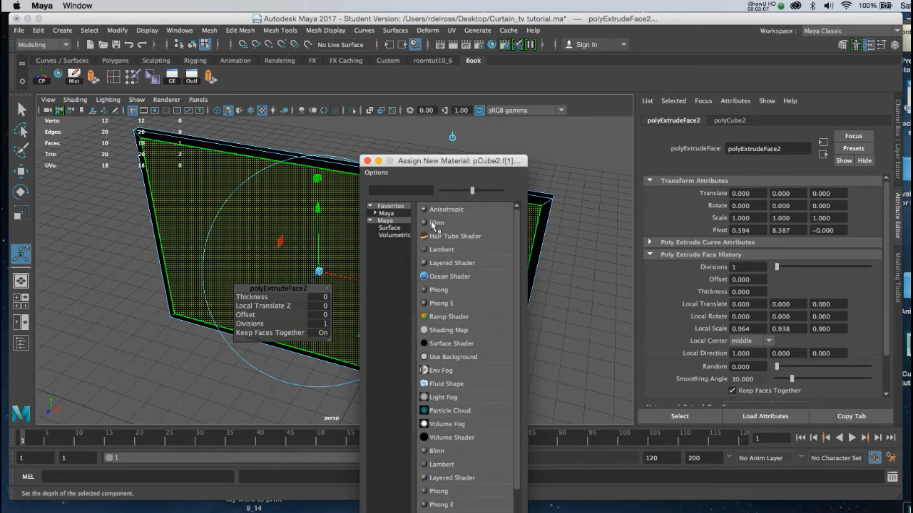
pyautogui.click(436, 223)
pyautogui.moveTo(760, 149); pyautogui.dragTo(723, 149)
pyautogui.write('screen1')
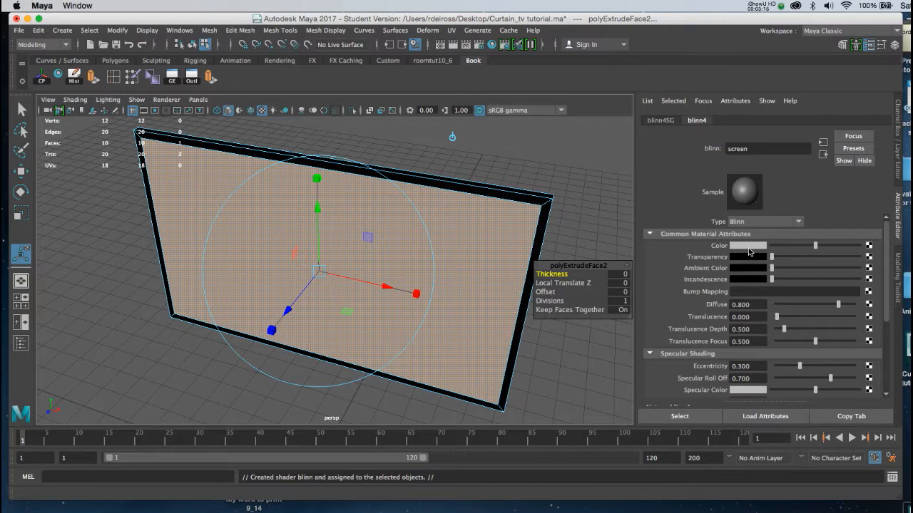
# Connect a File texture to the screen1 material's color and load Think.jpg from the Desktop.
pyautogui.click(868, 245)
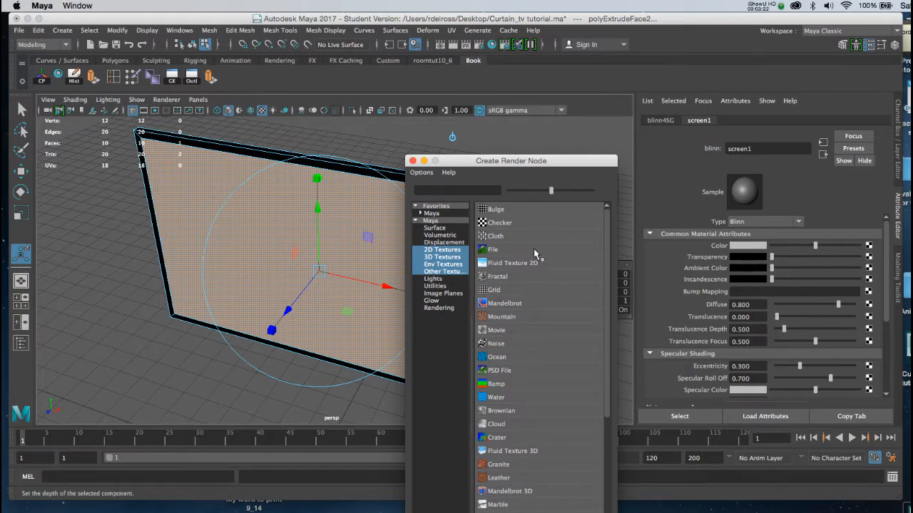
pyautogui.click(492, 248)
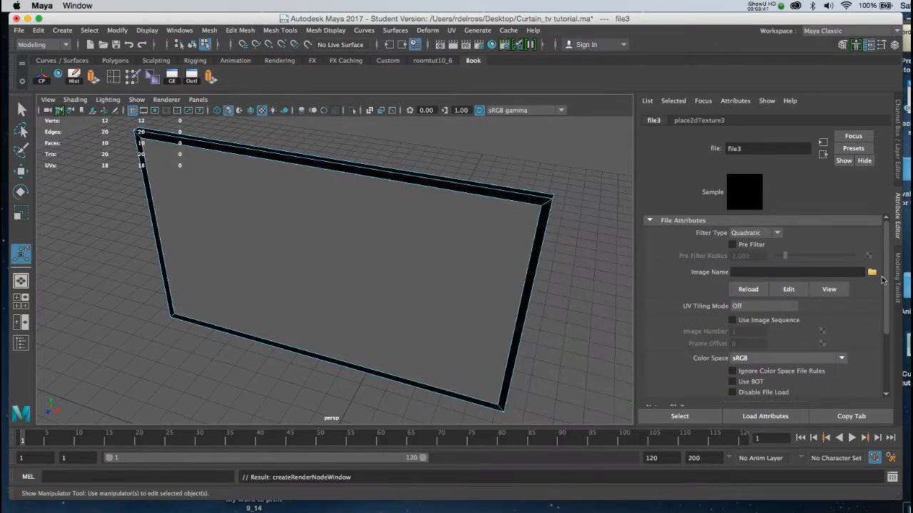
pyautogui.click(871, 272)
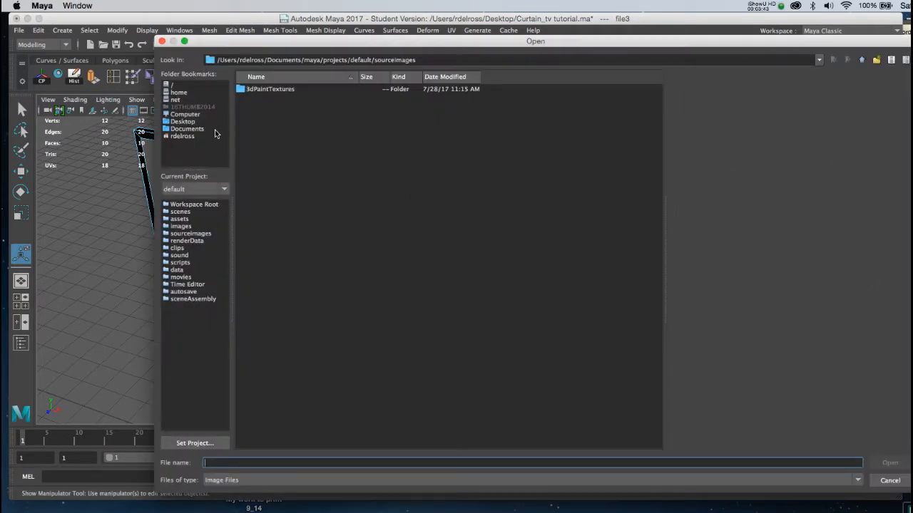
pyautogui.click(198, 122)
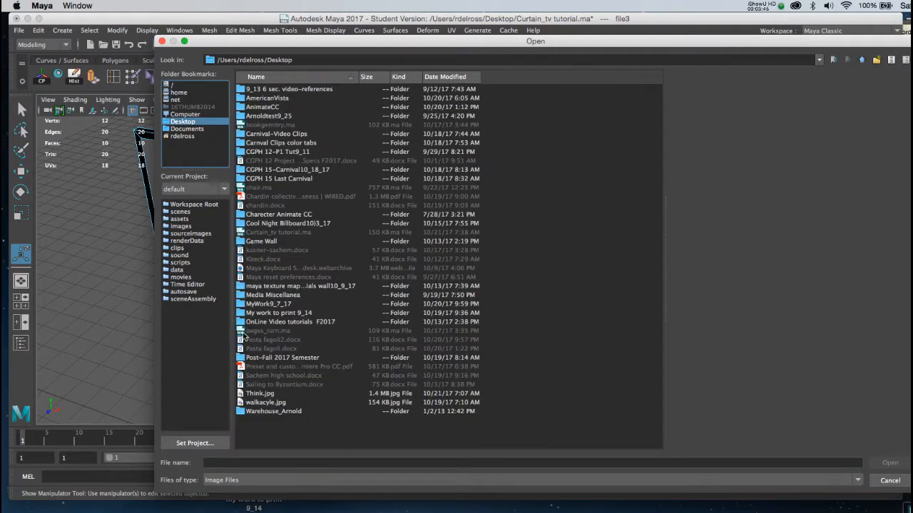
pyautogui.click(258, 393)
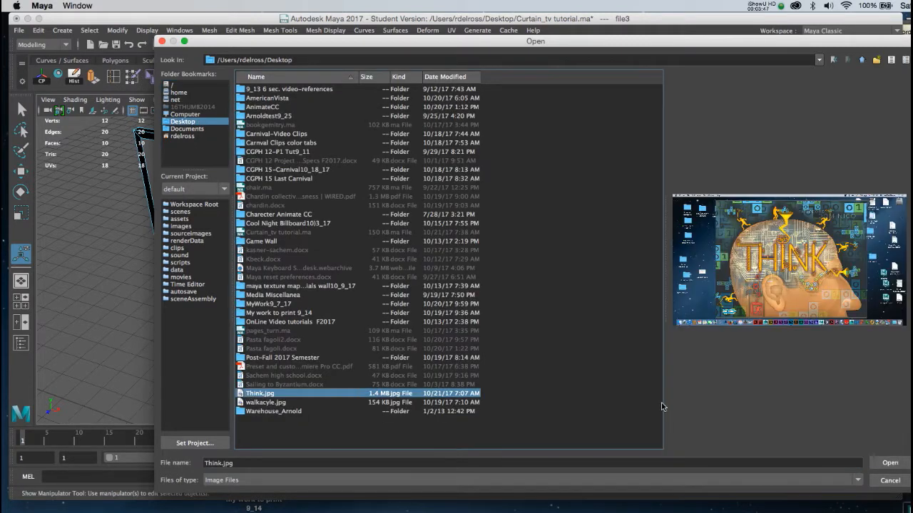
pyautogui.click(887, 463)
# Examine from several angles how the Think.jpg texture is laid out on the TV's screen face.
pyautogui.keyDown('alt'); pyautogui.moveTo(476, 352); pyautogui.dragTo(517, 321); pyautogui.keyUp('alt')
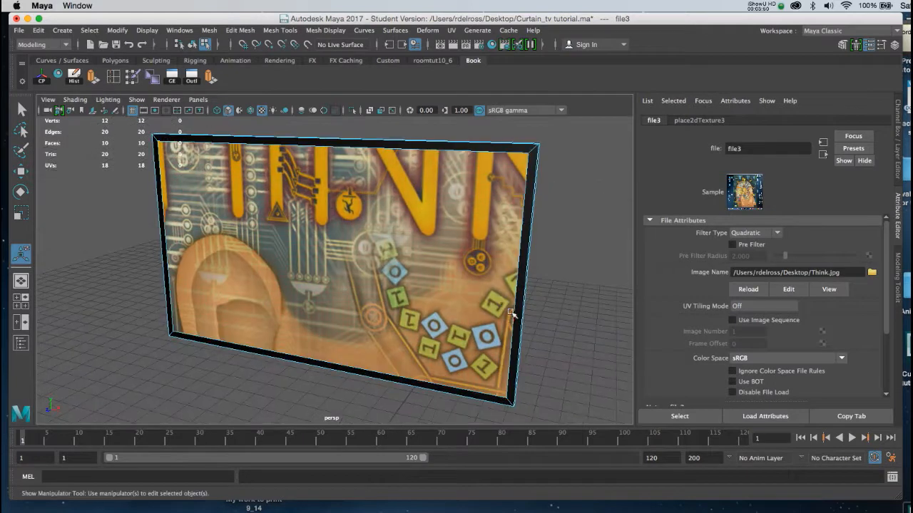
pyautogui.keyDown('alt'); pyautogui.moveTo(458, 323); pyautogui.dragTo(497, 320); pyautogui.keyUp('alt')
pyautogui.keyDown('alt'); pyautogui.moveTo(497, 320); pyautogui.dragTo(428, 299, button='right'); pyautogui.keyUp('alt')
pyautogui.keyDown('alt'); pyautogui.moveTo(428, 300); pyautogui.dragTo(432, 305); pyautogui.keyUp('alt')
pyautogui.keyDown('alt'); pyautogui.moveTo(432, 305); pyautogui.dragTo(476, 295, button='middle'); pyautogui.keyUp('alt')
pyautogui.keyDown('alt'); pyautogui.moveTo(476, 294); pyautogui.dragTo(467, 295); pyautogui.keyUp('alt')
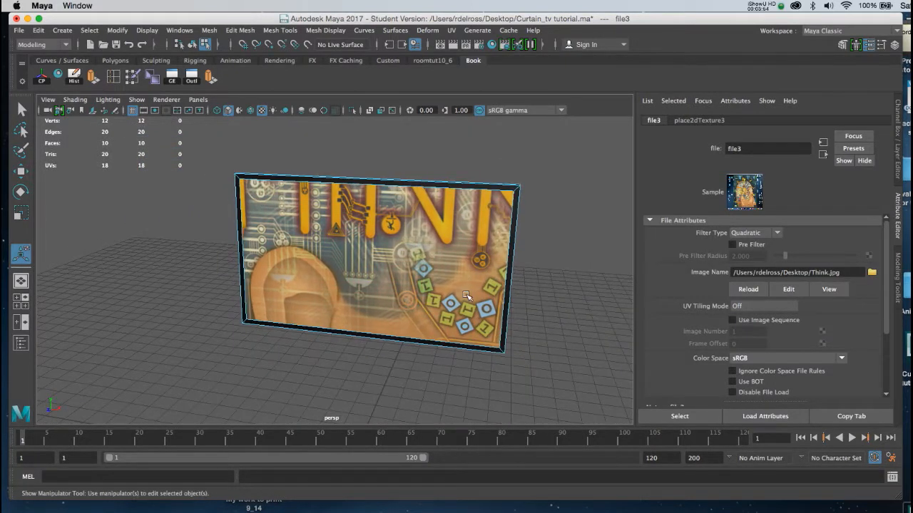
pyautogui.keyDown('alt'); pyautogui.moveTo(463, 274); pyautogui.dragTo(462, 281, button='right'); pyautogui.keyUp('alt')
pyautogui.keyDown('alt'); pyautogui.moveTo(463, 281); pyautogui.dragTo(451, 293); pyautogui.keyUp('alt')
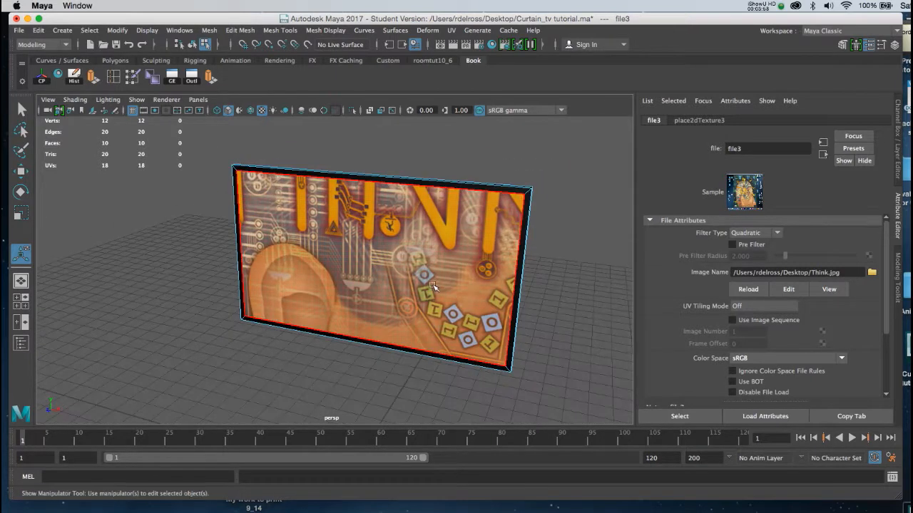
# Select the TV's inset screen face, open the Planar UV mapping options and reset them to their defaults.
pyautogui.click(431, 253)
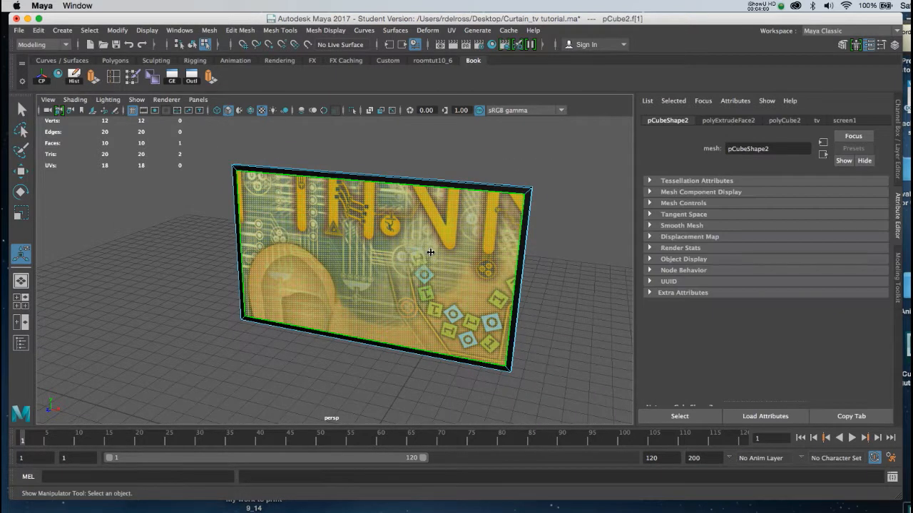
pyautogui.press('space')
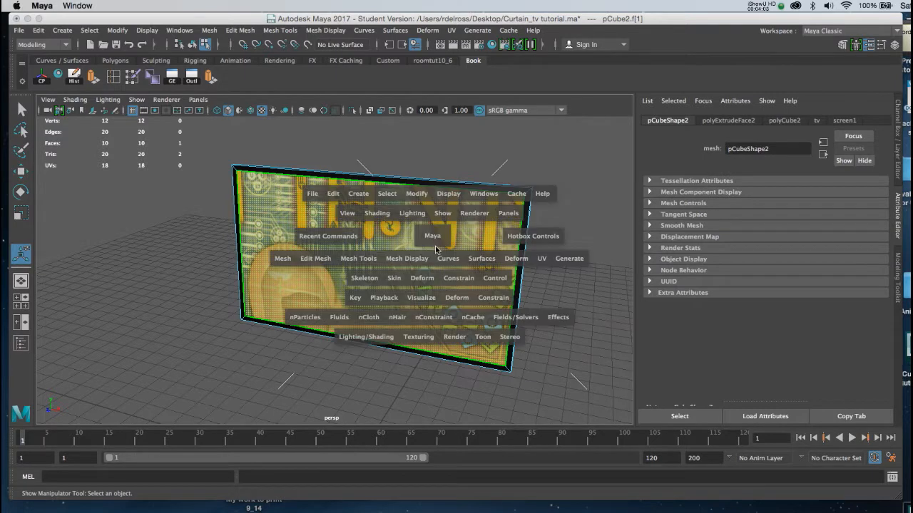
pyautogui.click(542, 261)
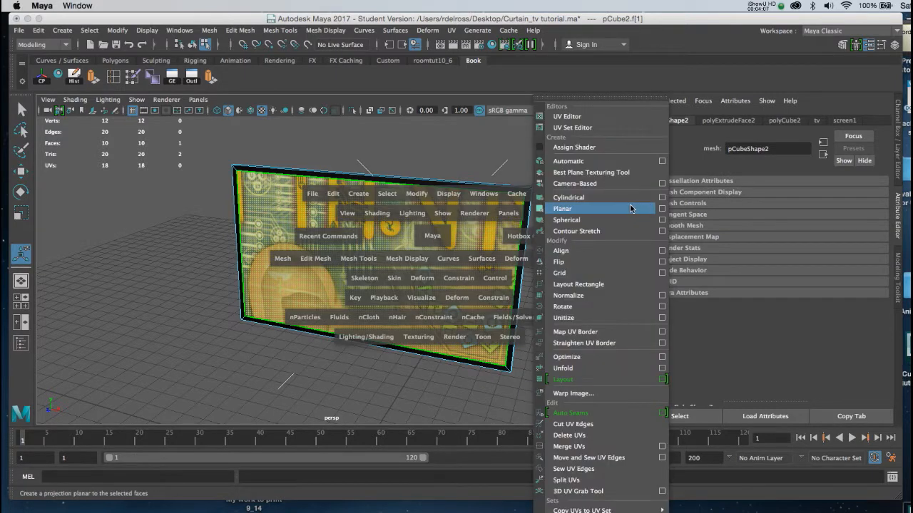
pyautogui.click(661, 208)
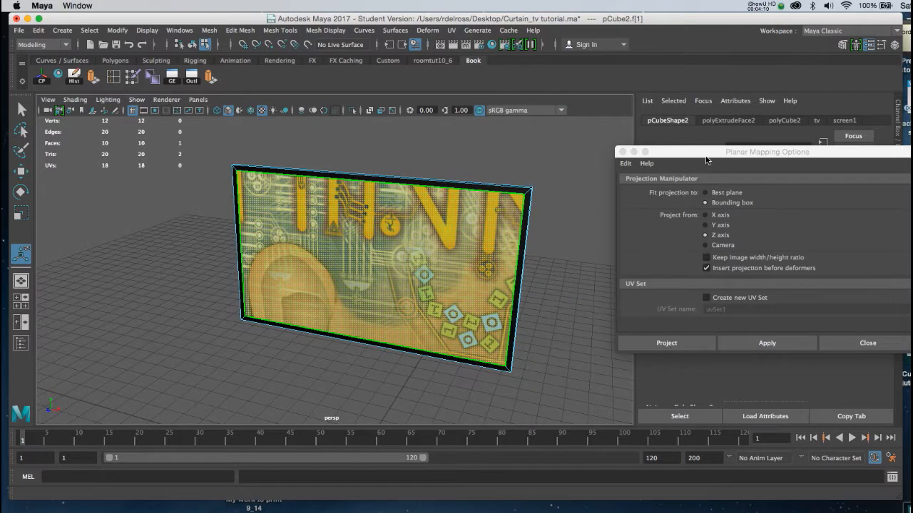
pyautogui.moveTo(705, 156); pyautogui.dragTo(604, 142)
pyautogui.click(528, 149)
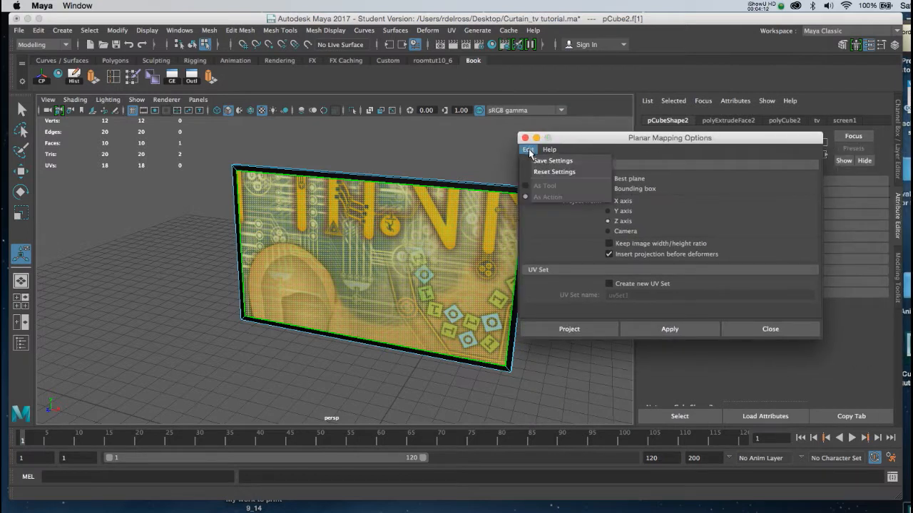
pyautogui.click(531, 173)
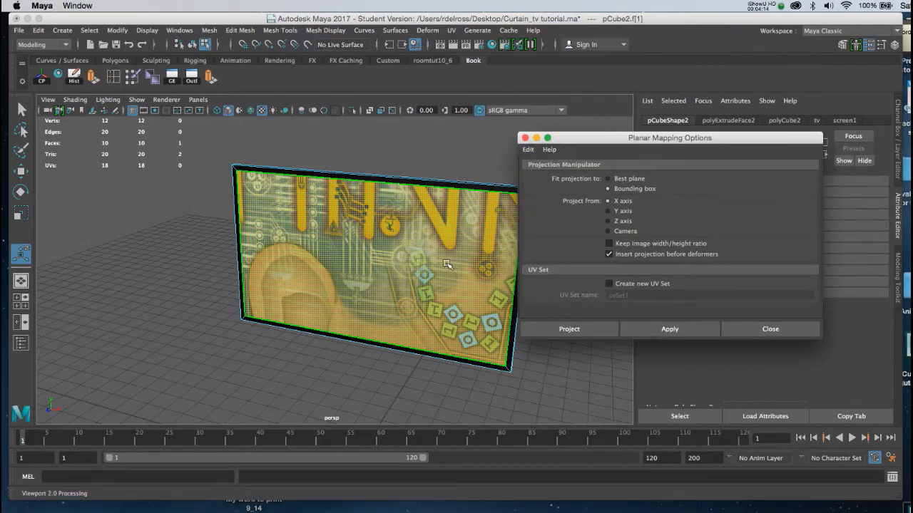
# Check the screen face's orientation with the Move tool and apply a planar projection to it from the Z axis.
pyautogui.press('w')
pyautogui.keyDown('alt'); pyautogui.moveTo(436, 300); pyautogui.dragTo(451, 303); pyautogui.keyUp('alt')
pyautogui.moveTo(451, 294)
pyautogui.keyDown('alt'); pyautogui.mouseDown()
pyautogui.moveTo(413, 289)
pyautogui.moveTo(456, 285)
pyautogui.moveTo(440, 283)
pyautogui.mouseUp(); pyautogui.keyUp('alt')
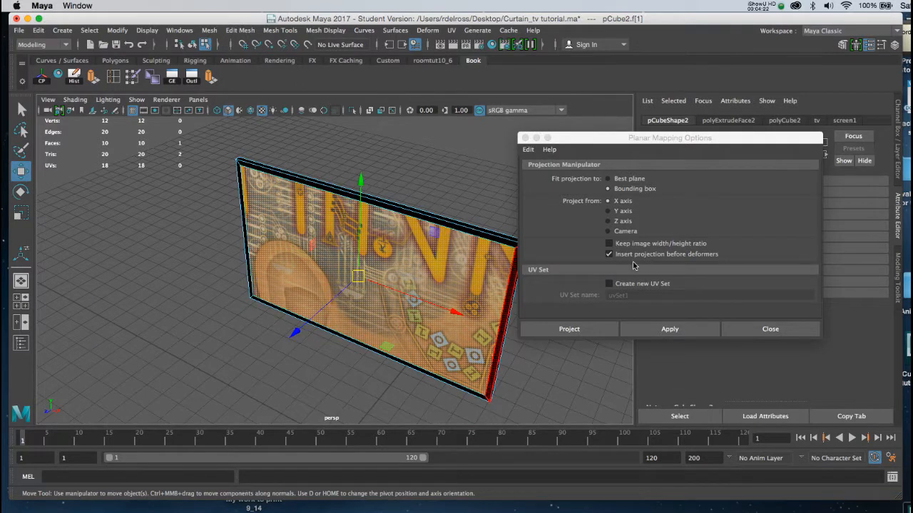
pyautogui.click(608, 222)
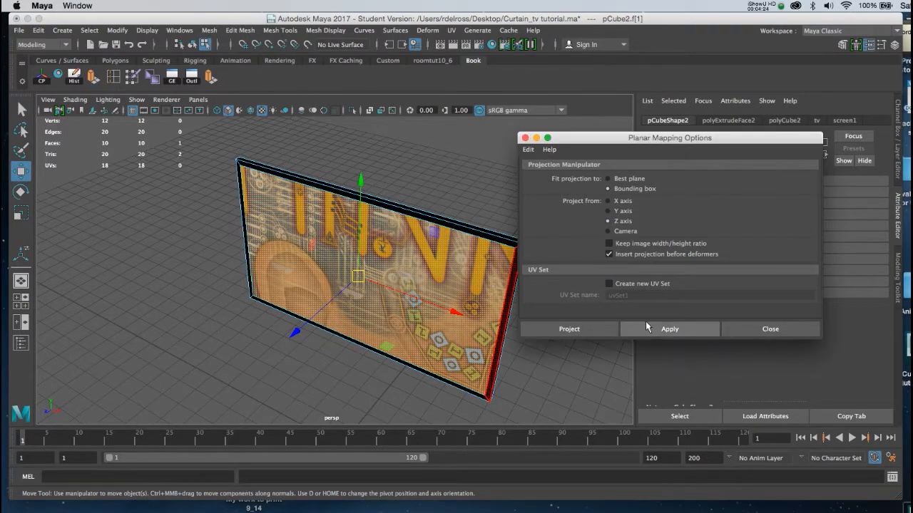
pyautogui.click(651, 328)
pyautogui.moveTo(576, 144); pyautogui.dragTo(678, 136)
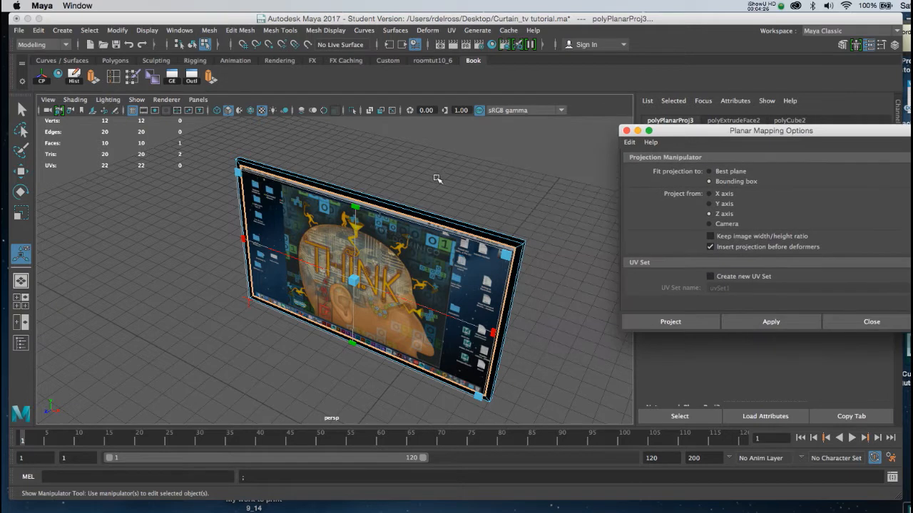
# Switch the planar projection manipulator to its move, rotate and scale handles, using wireframe temporarily, and return to textured display.
pyautogui.keyDown('alt'); pyautogui.moveTo(425, 187); pyautogui.dragTo(448, 291); pyautogui.keyUp('alt')
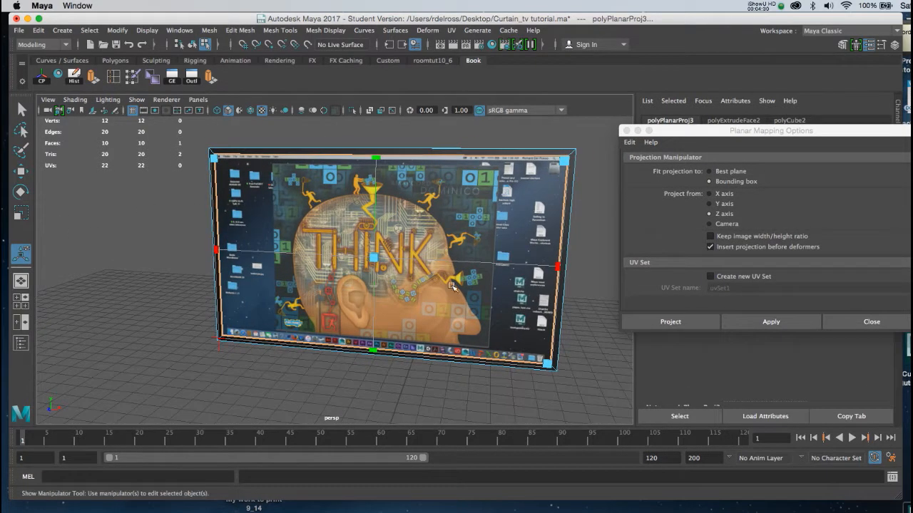
pyautogui.keyDown('alt'); pyautogui.moveTo(217, 359); pyautogui.dragTo(240, 350); pyautogui.keyUp('alt')
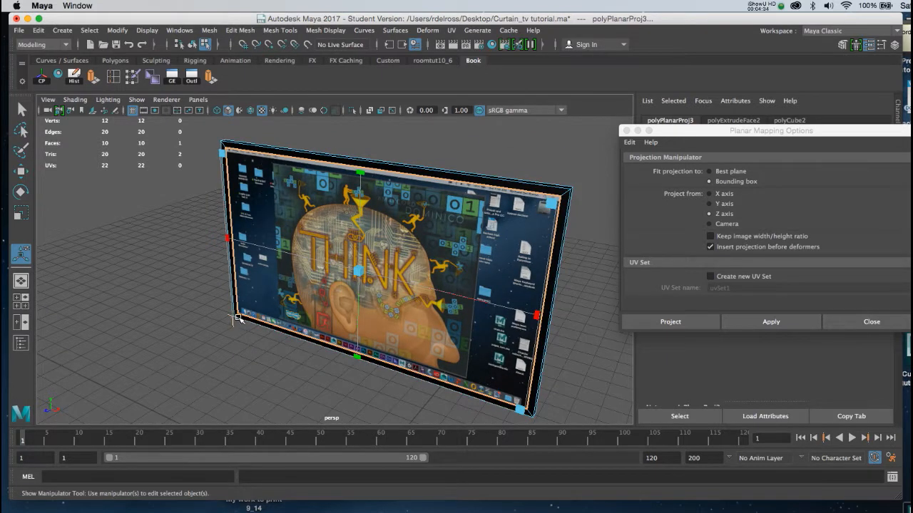
pyautogui.press('4')
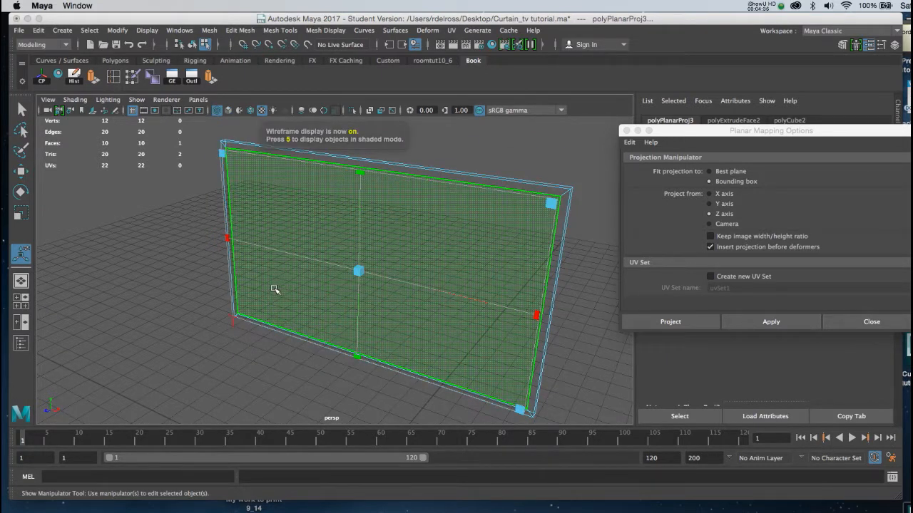
pyautogui.click(231, 320)
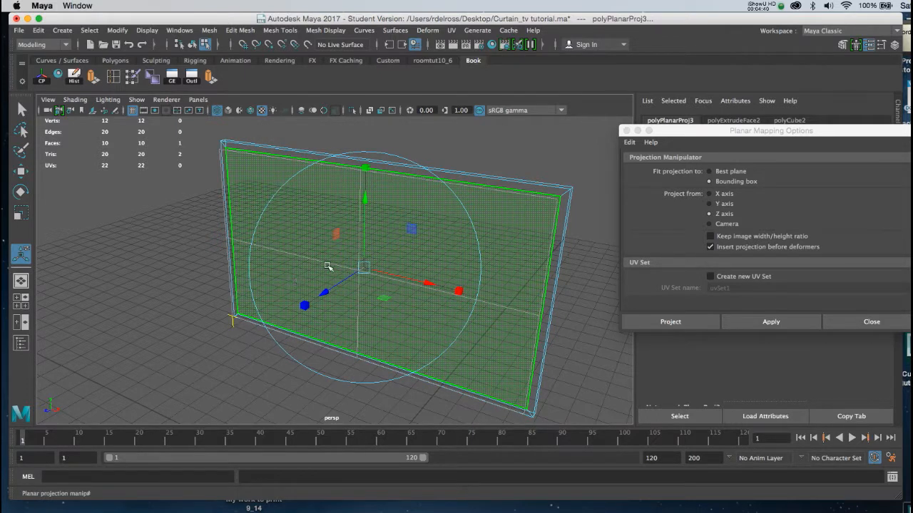
pyautogui.press('6')
pyautogui.moveTo(264, 287)
pyautogui.keyDown('alt'); pyautogui.mouseDown()
pyautogui.moveTo(255, 291)
pyautogui.moveTo(296, 278)
pyautogui.mouseUp(); pyautogui.keyUp('alt')
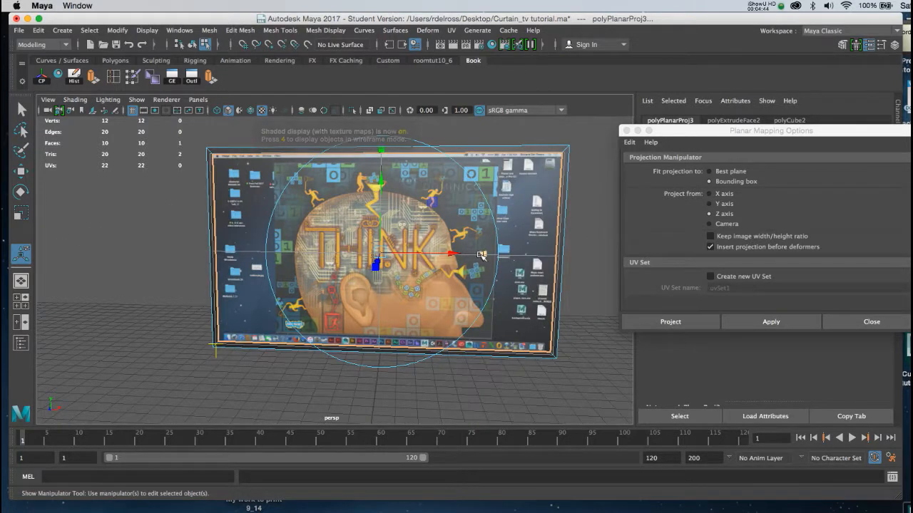